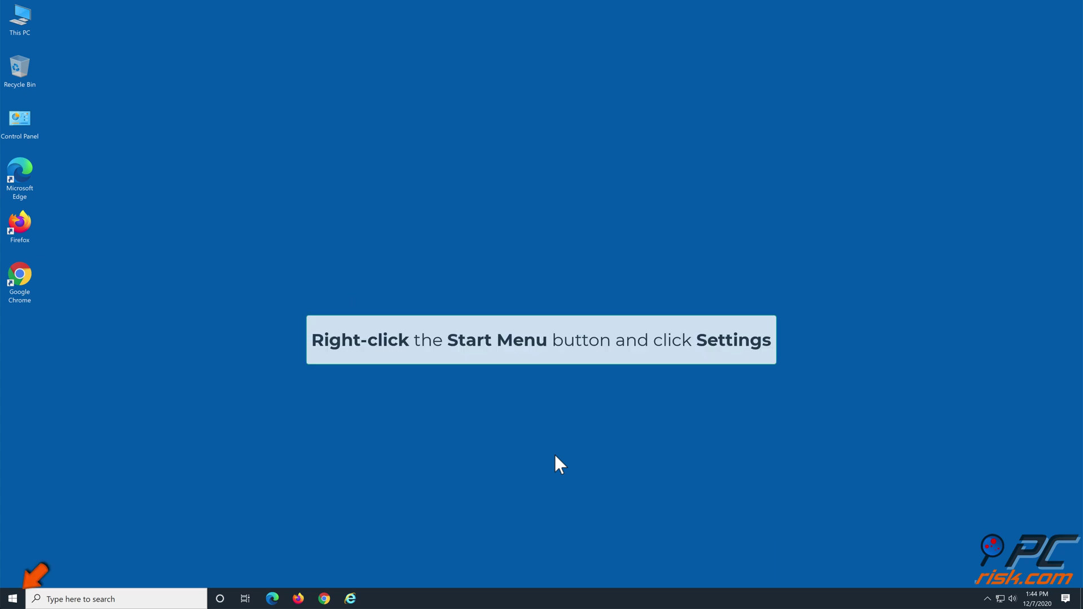
Open Settings from the Win+X menu and go to Update & Security > Troubleshoot.
right_click(12, 599)
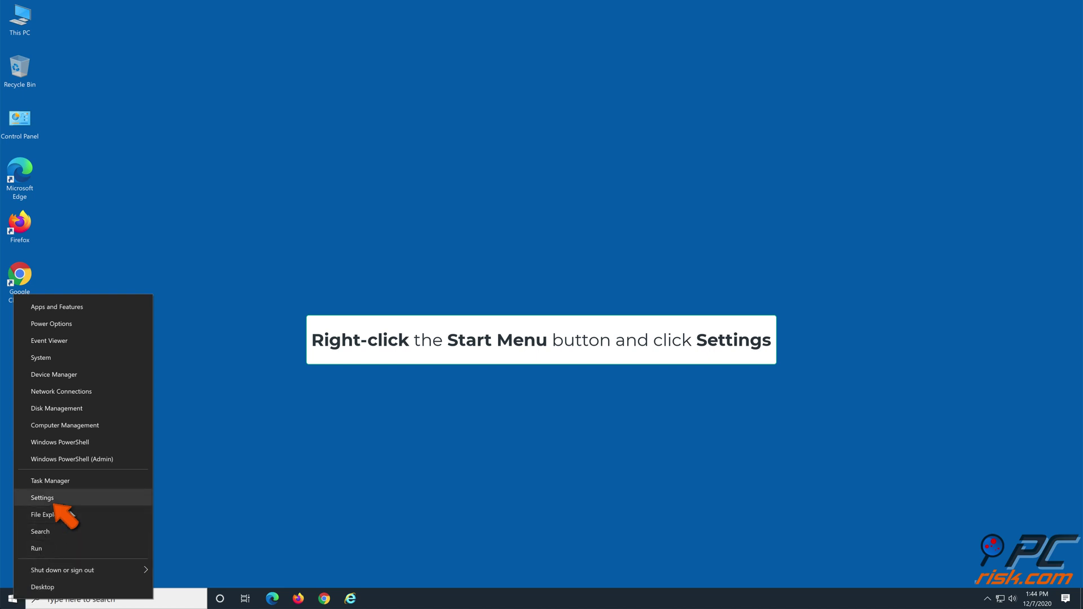
click(67, 498)
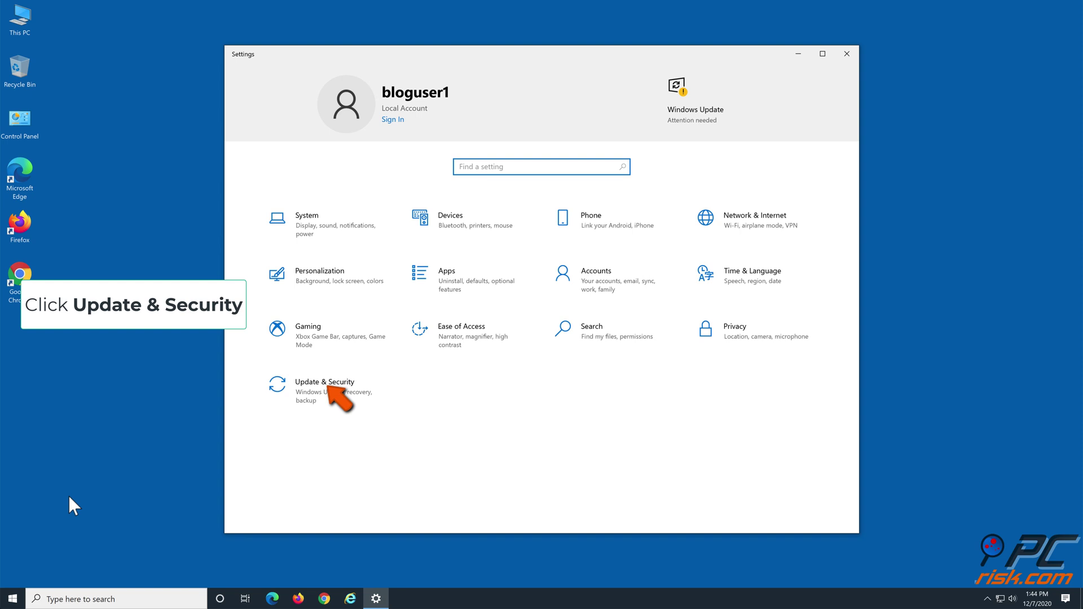
click(341, 388)
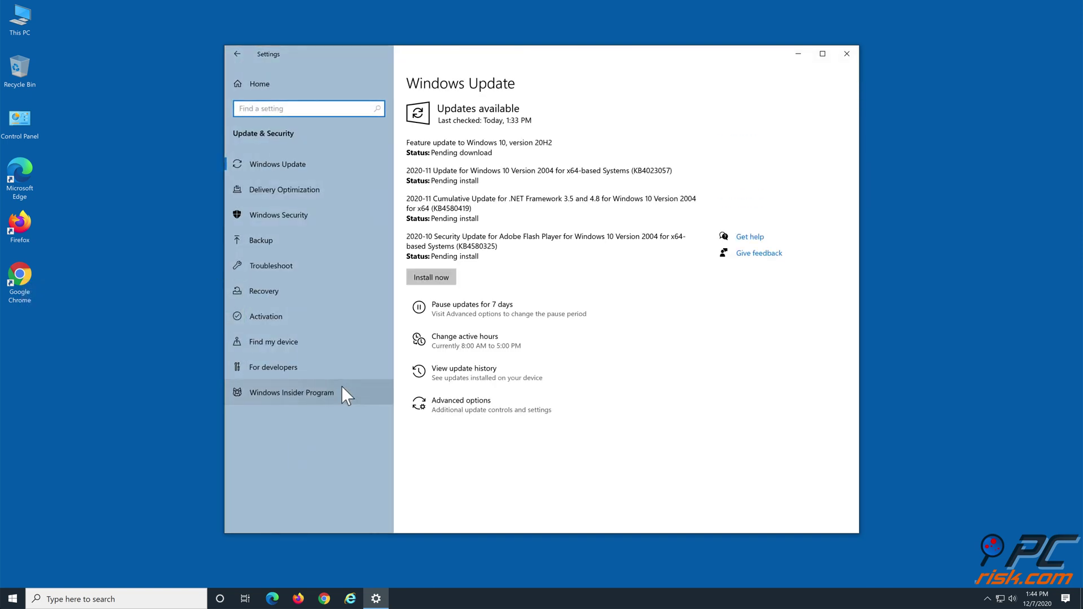
click(301, 268)
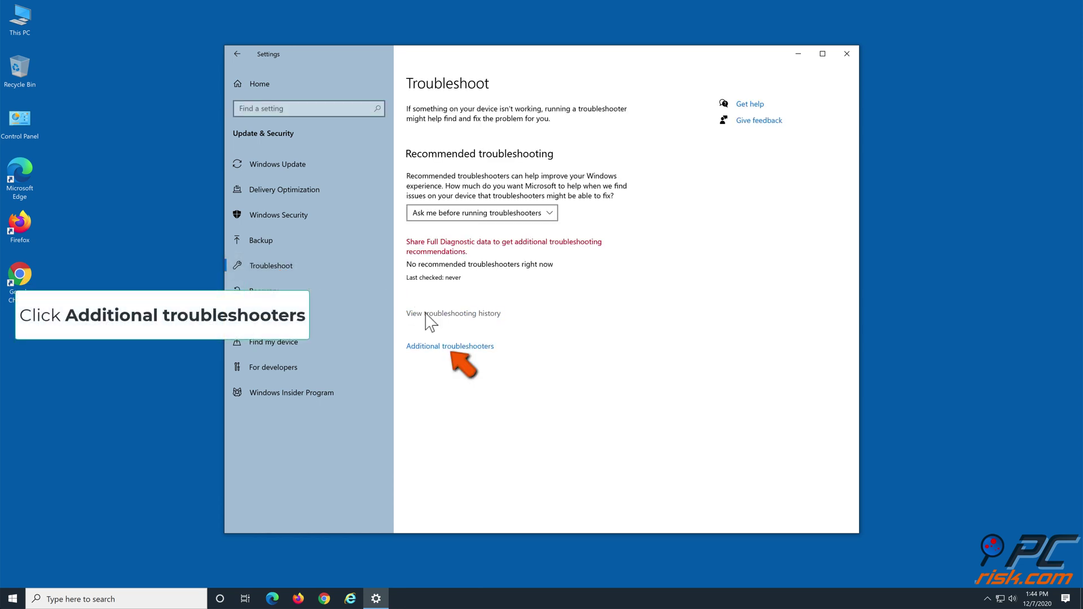
Run the Playing Audio troubleshooter, declining Audio Enhancements, and close it after it finds no problem.
click(446, 350)
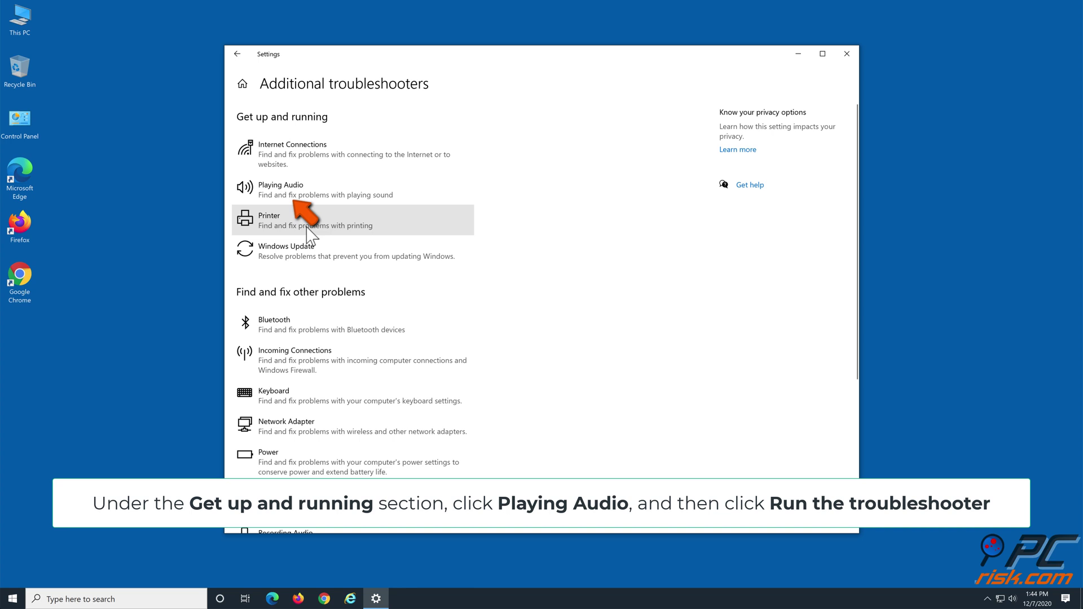
click(312, 190)
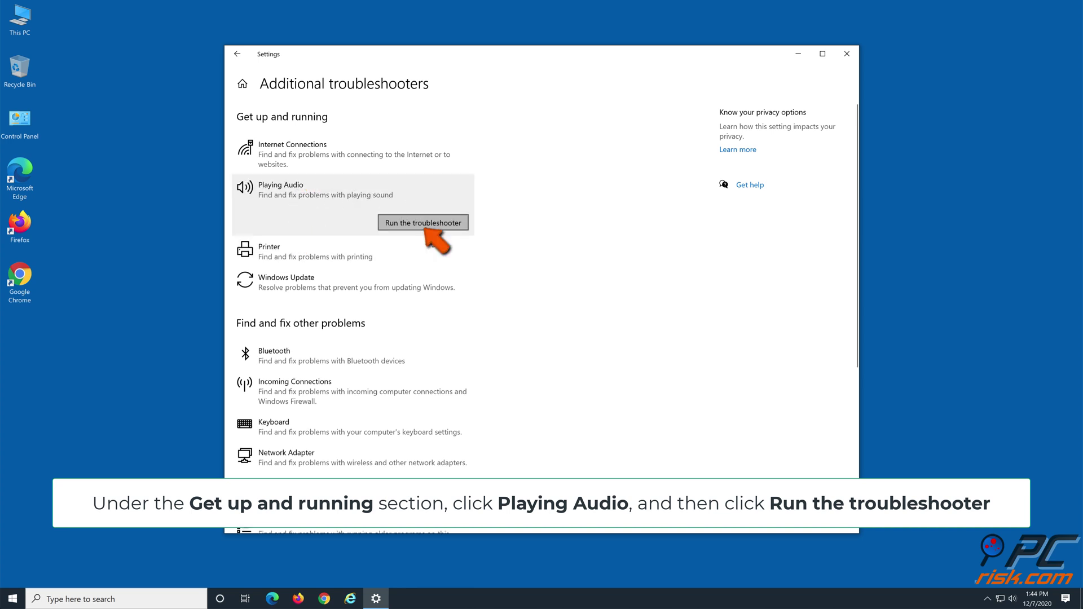
click(427, 226)
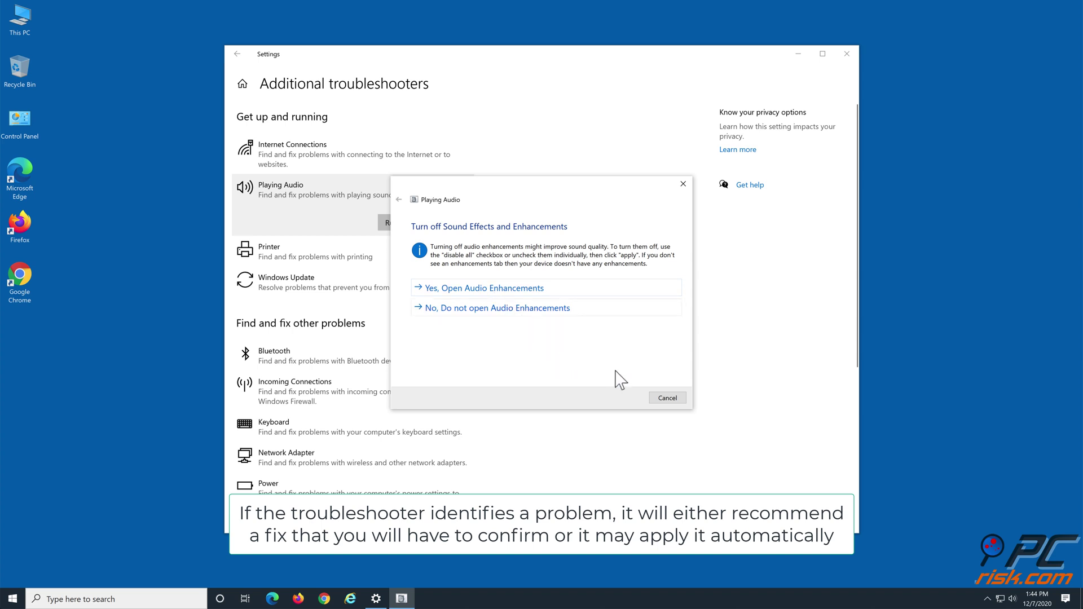
click(548, 309)
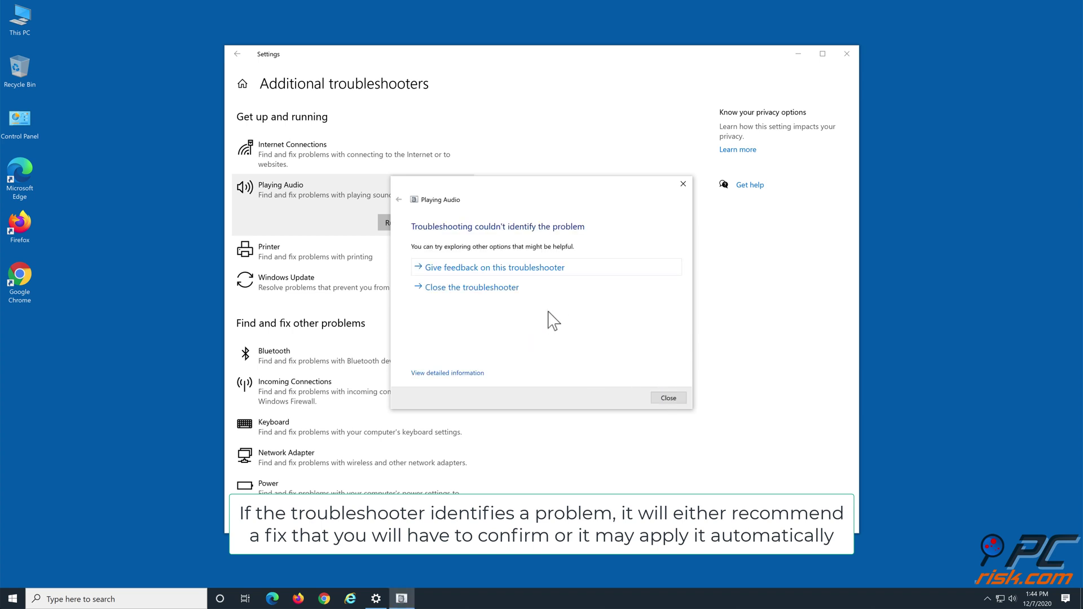
click(494, 287)
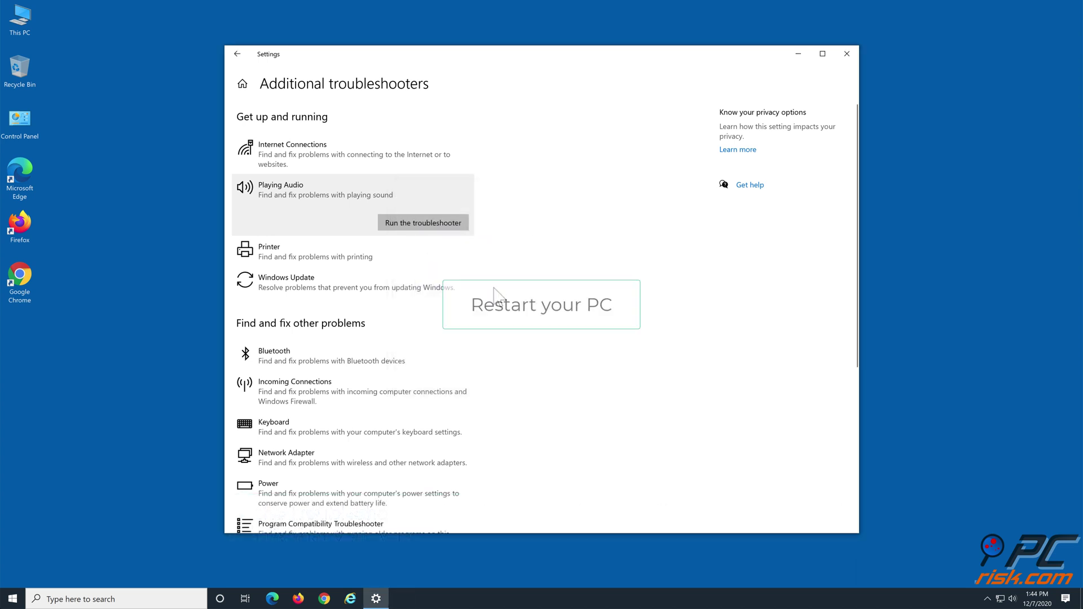
Close Settings and launch Device Manager by running devmgmt.msc.
click(845, 54)
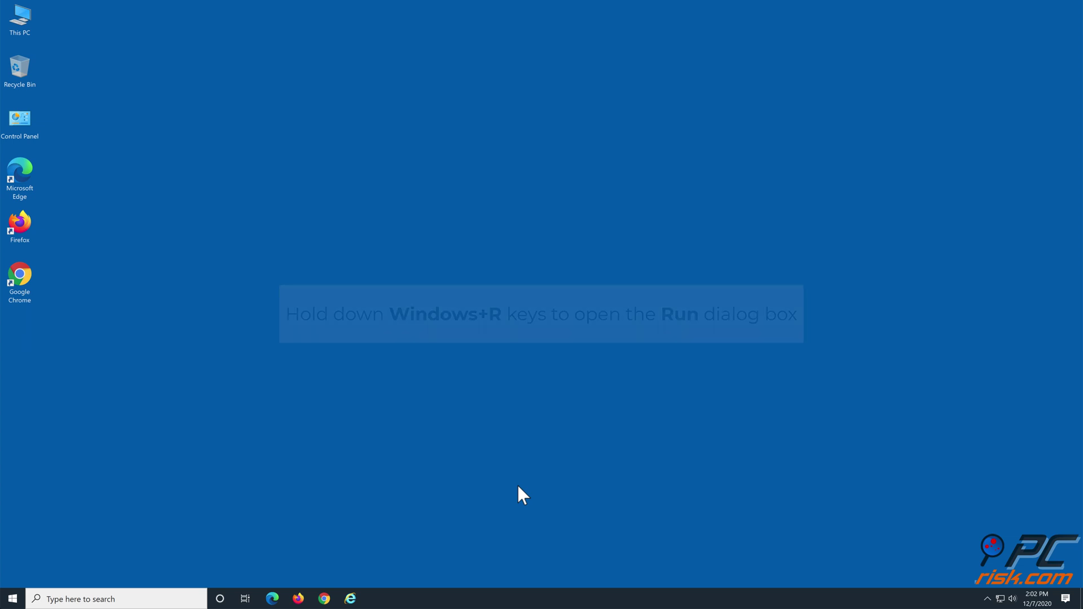
key(super+r)
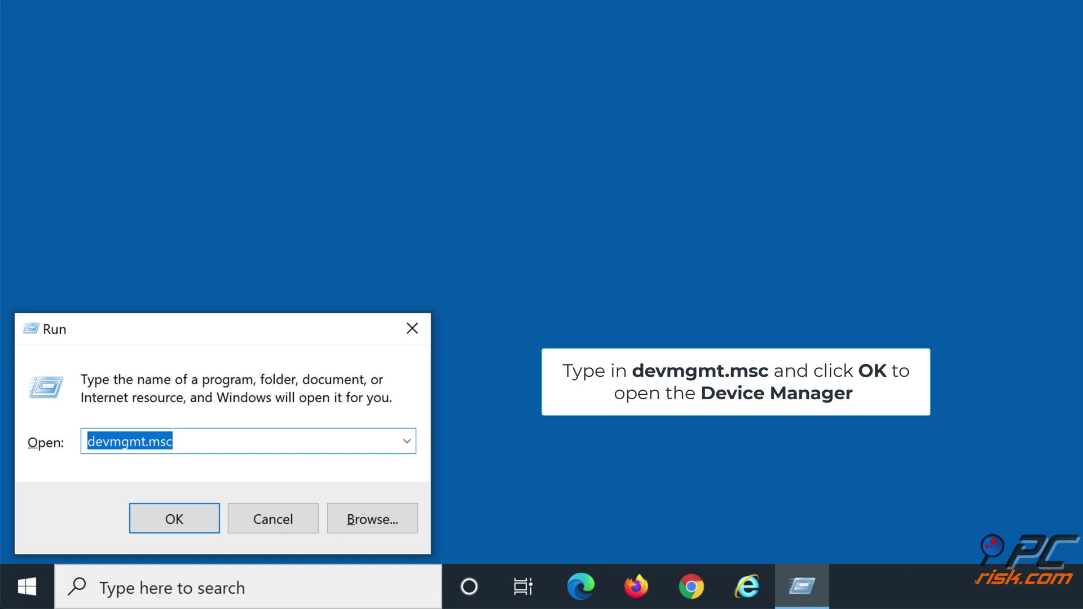
text(de)
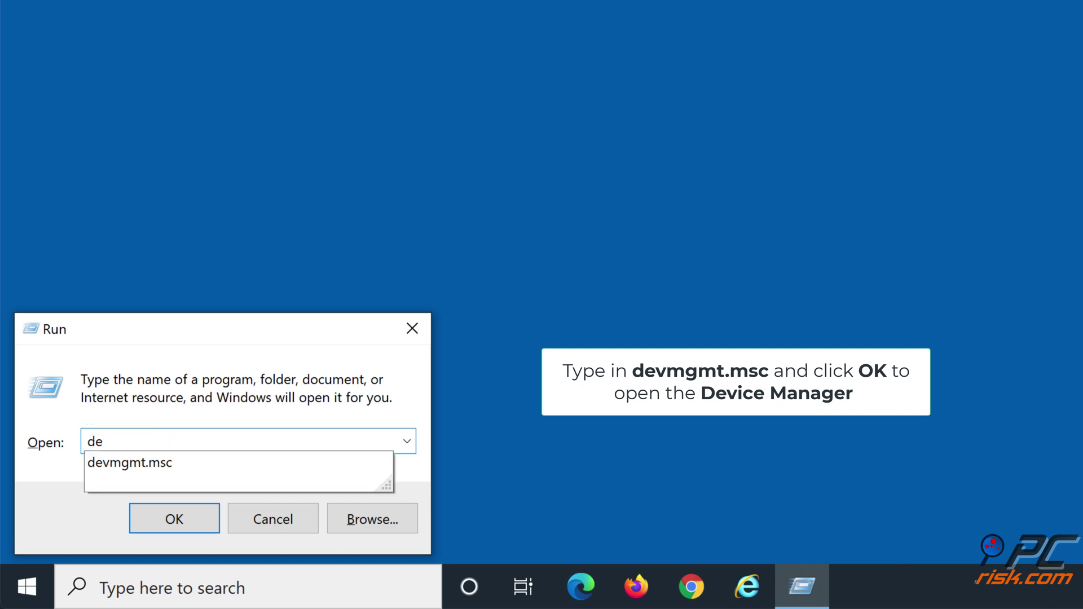
text(vmgmt.msc)
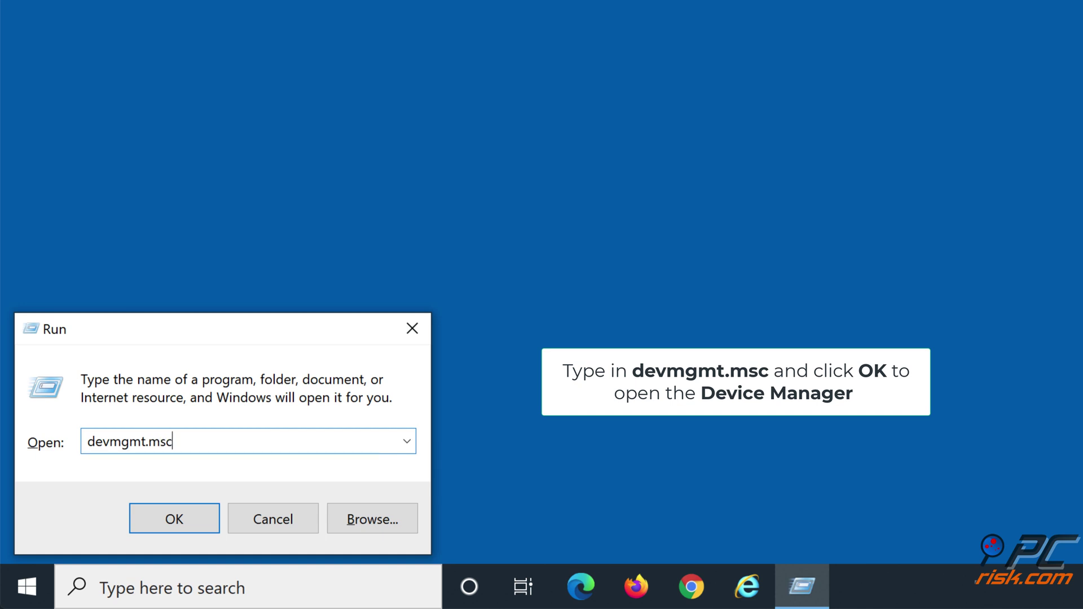
click(184, 530)
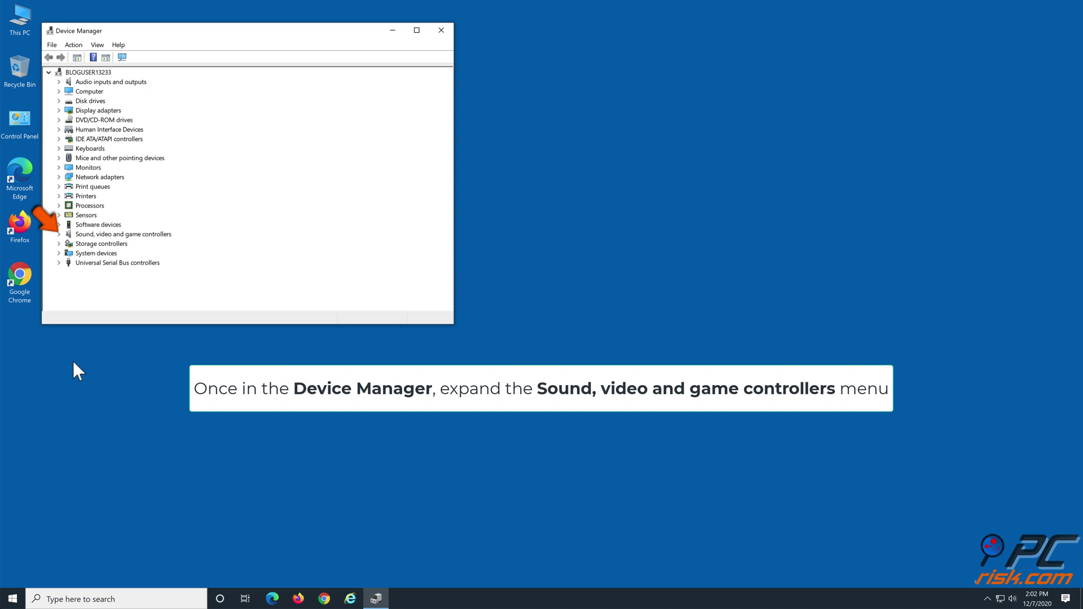
Disable the High Definition Audio Device under Sound, video and game controllers, then re-enable it.
click(59, 234)
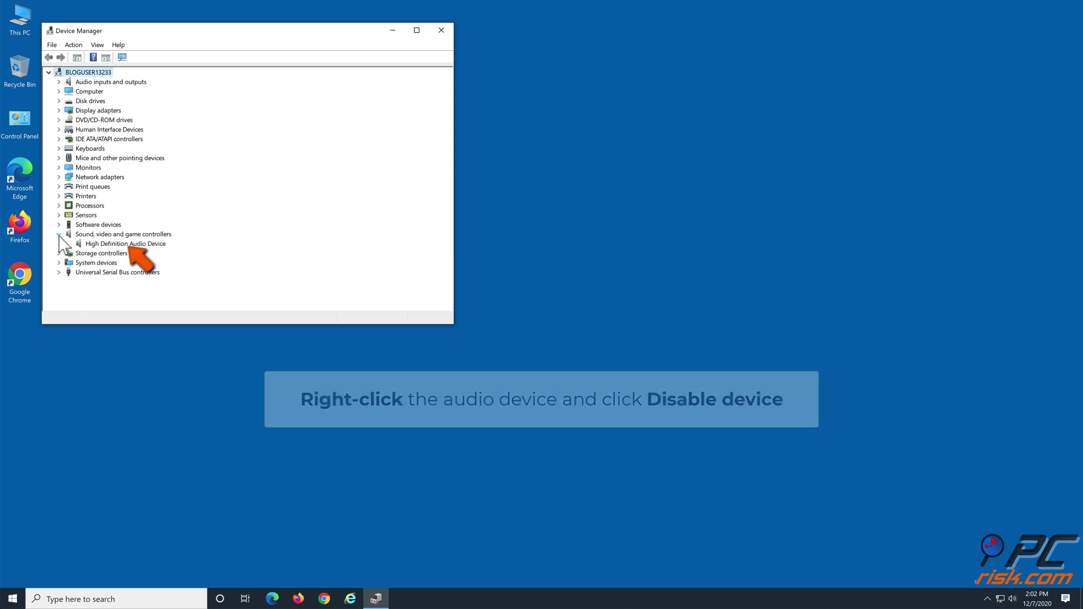
right_click(111, 244)
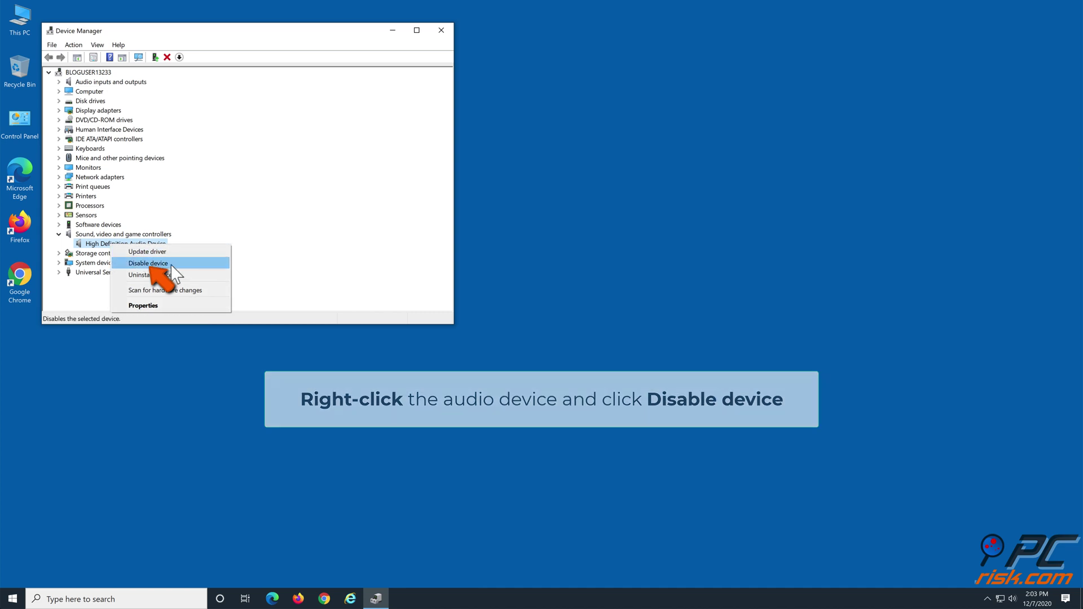
click(170, 264)
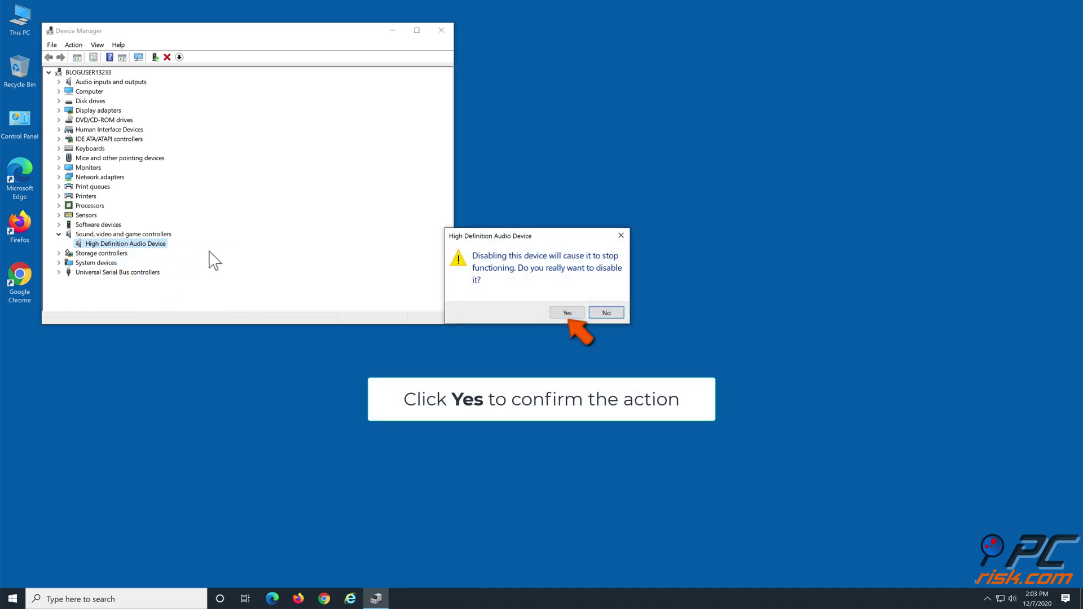
click(574, 315)
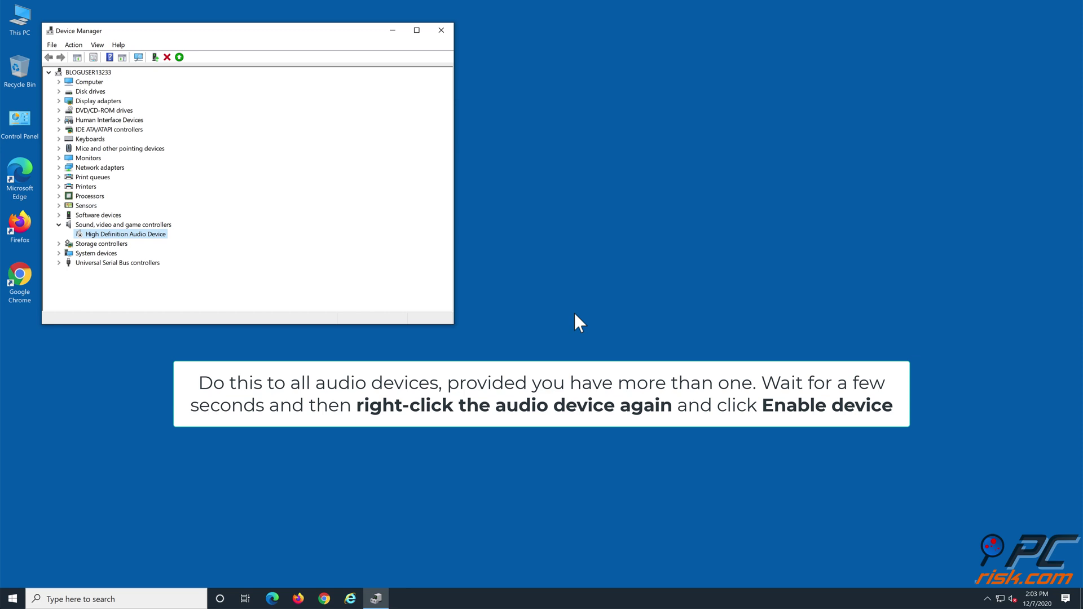
right_click(160, 243)
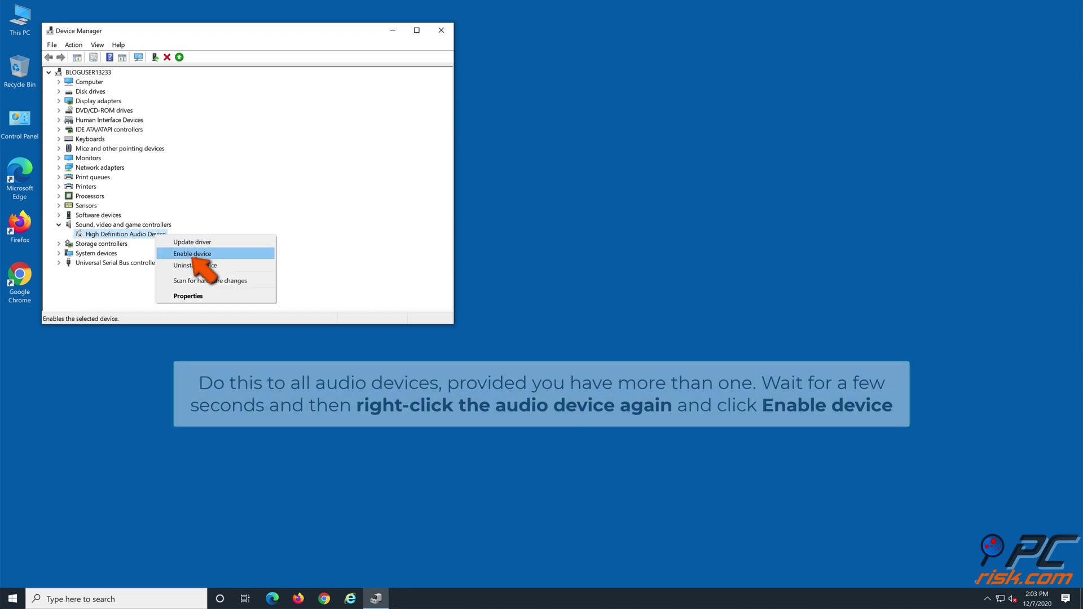
click(195, 255)
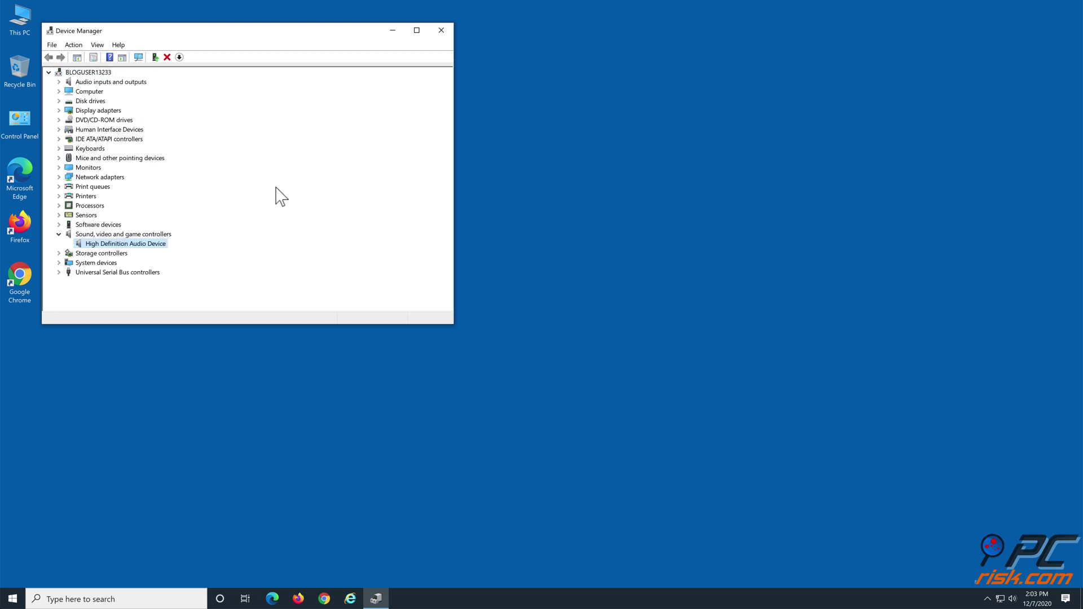
Close Device Manager and relaunch it by running devmgmt.msc.
click(441, 30)
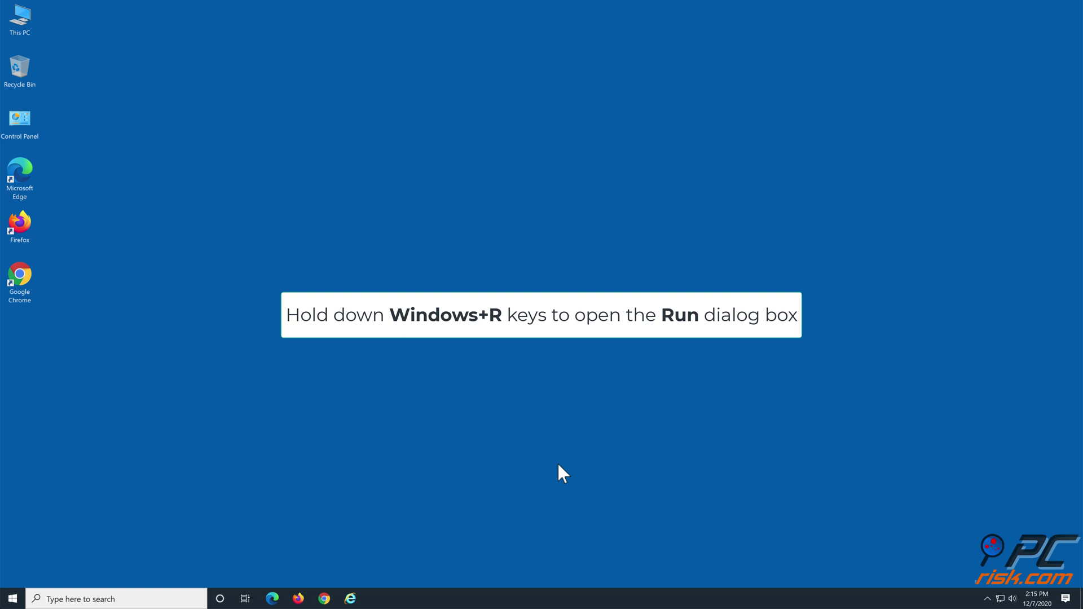
key(super+r)
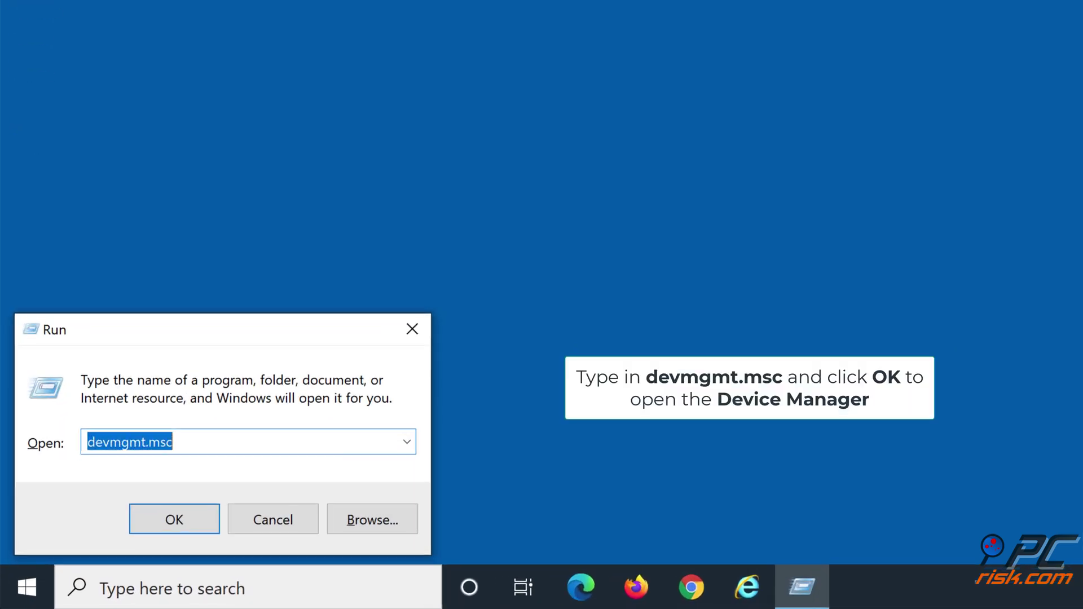
text(dev)
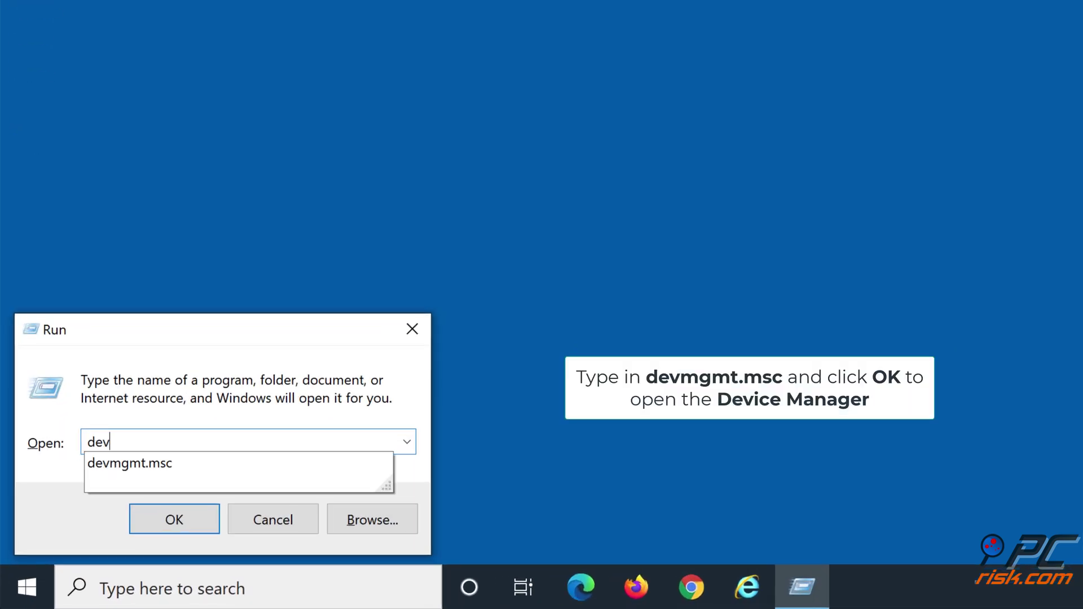
text(mgmt.msc)
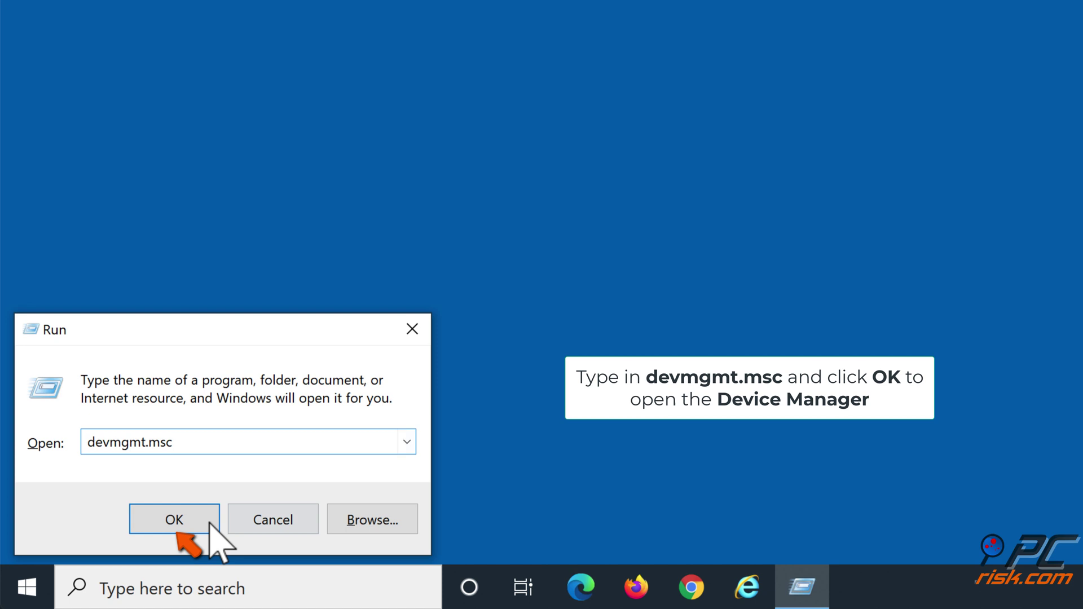
click(190, 528)
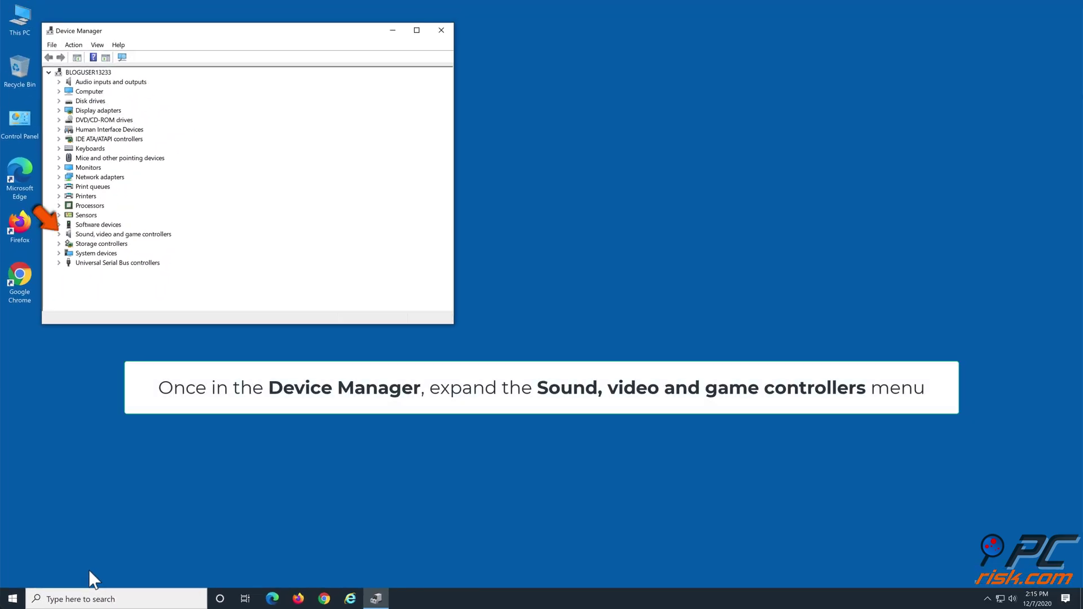
Uninstall the High Definition Audio Device from the Driver tab of its properties.
click(59, 234)
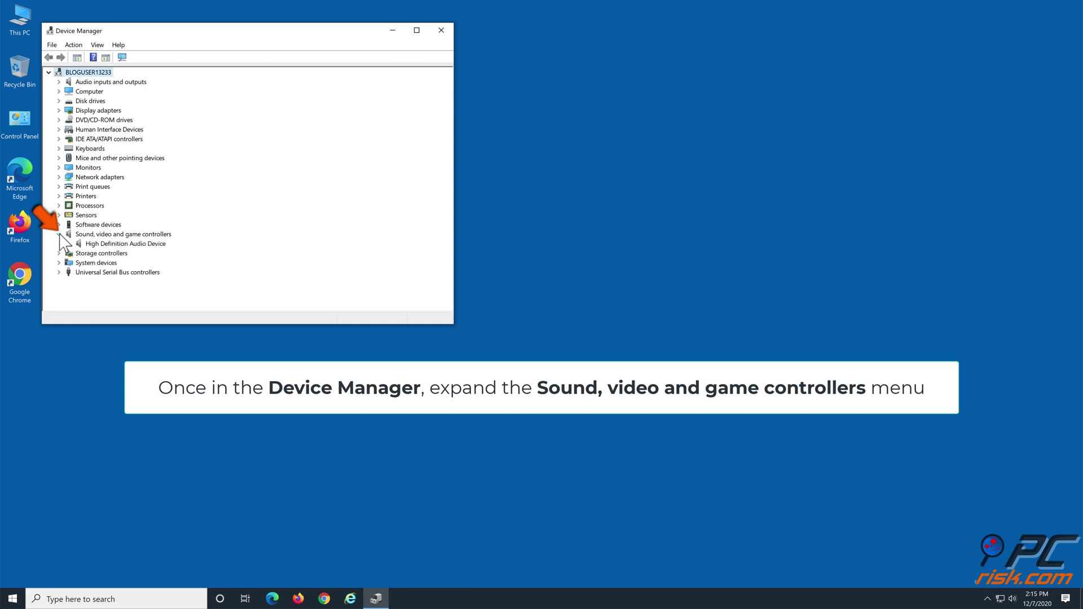
double_click(128, 244)
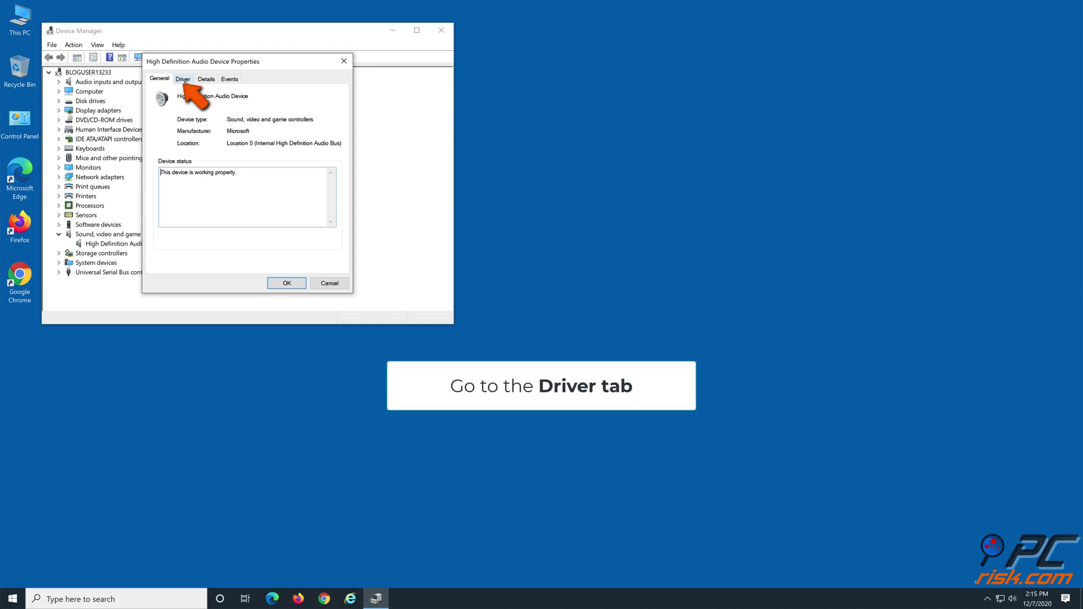
click(183, 80)
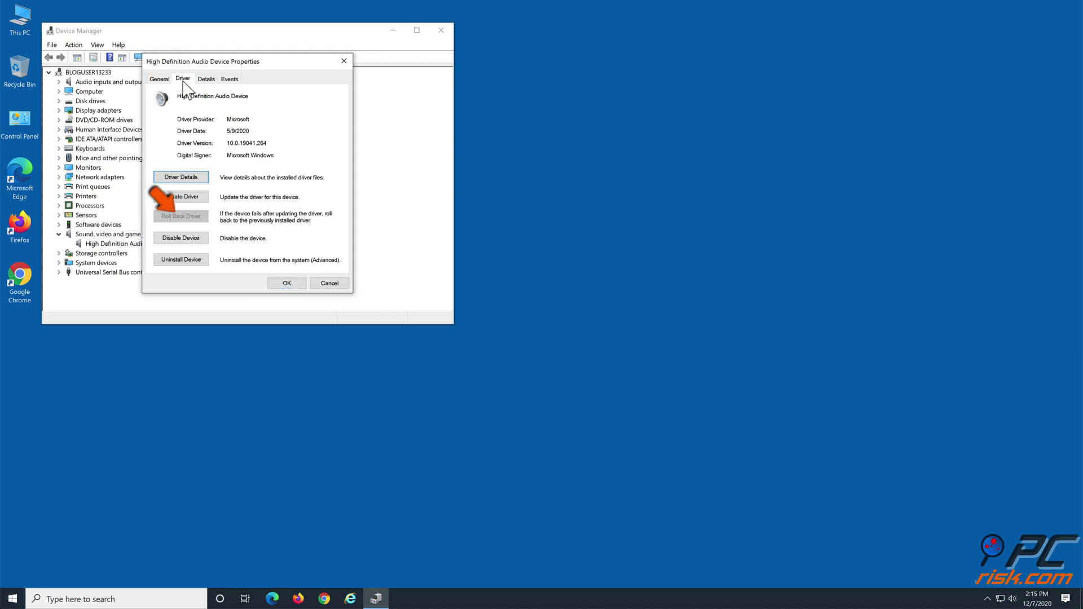
click(181, 260)
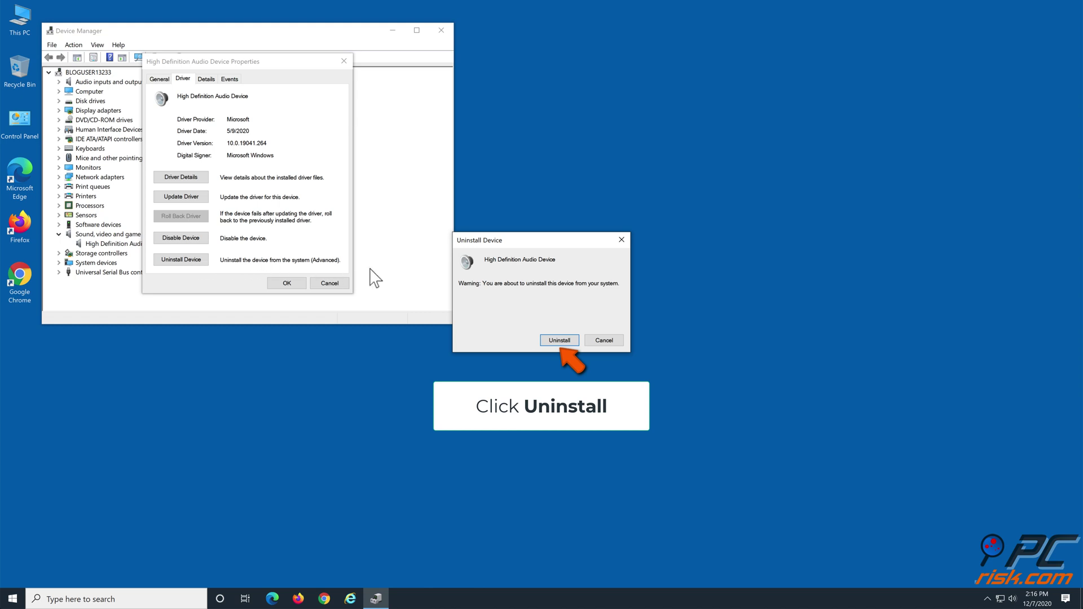
click(560, 341)
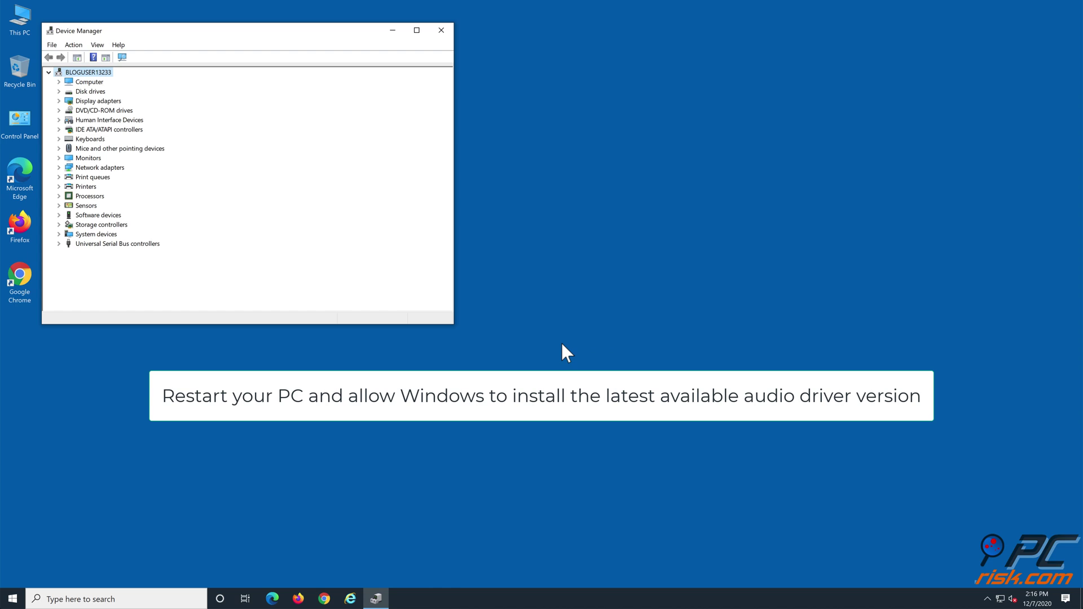
Close Device Manager and restart the PC from the Start menu's Power options.
click(441, 30)
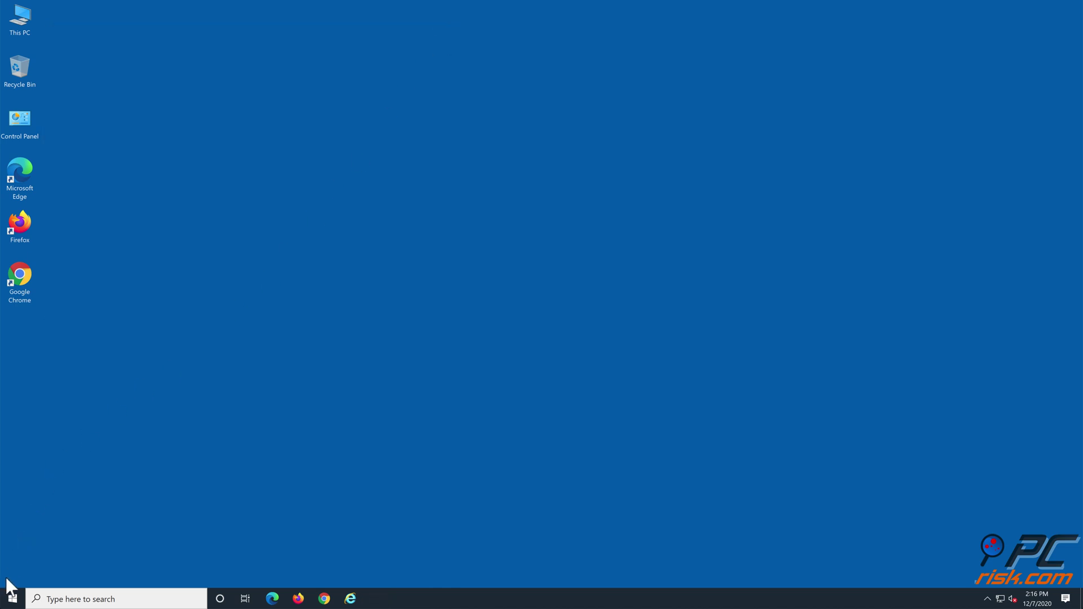
click(12, 599)
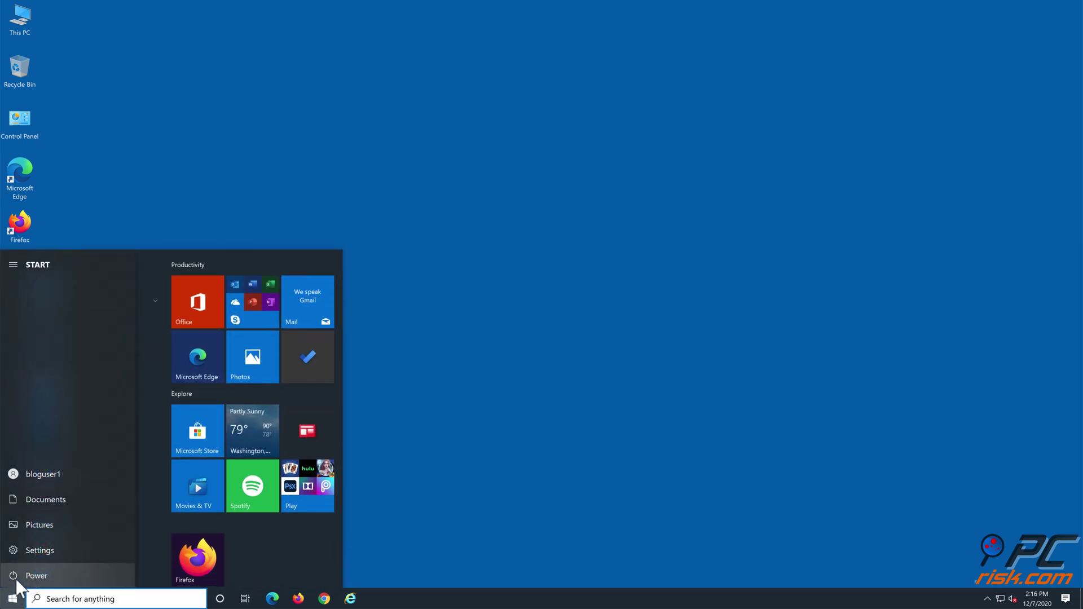
click(16, 581)
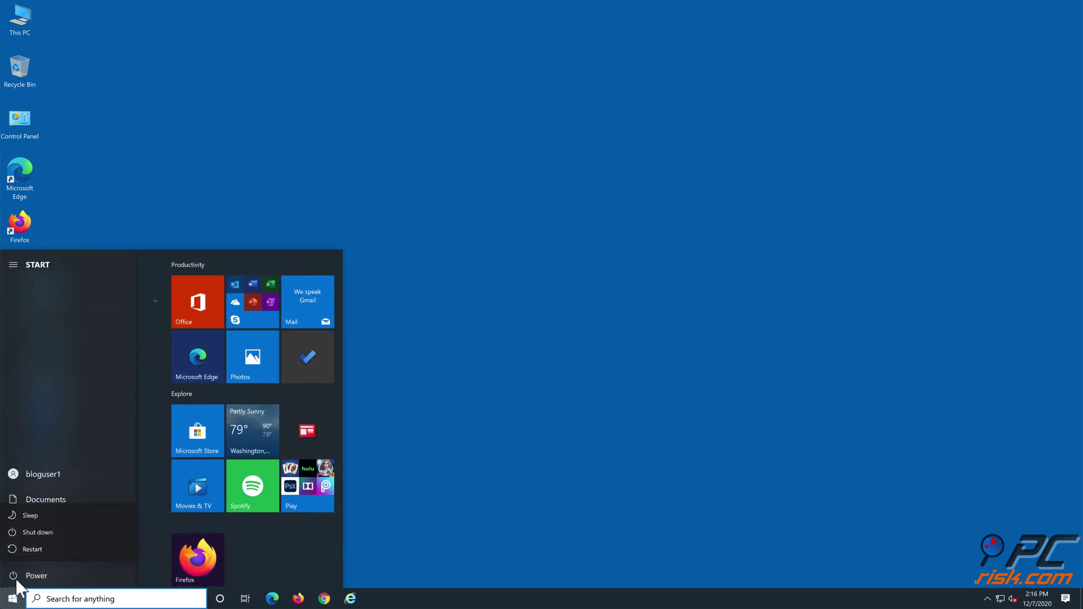
click(43, 550)
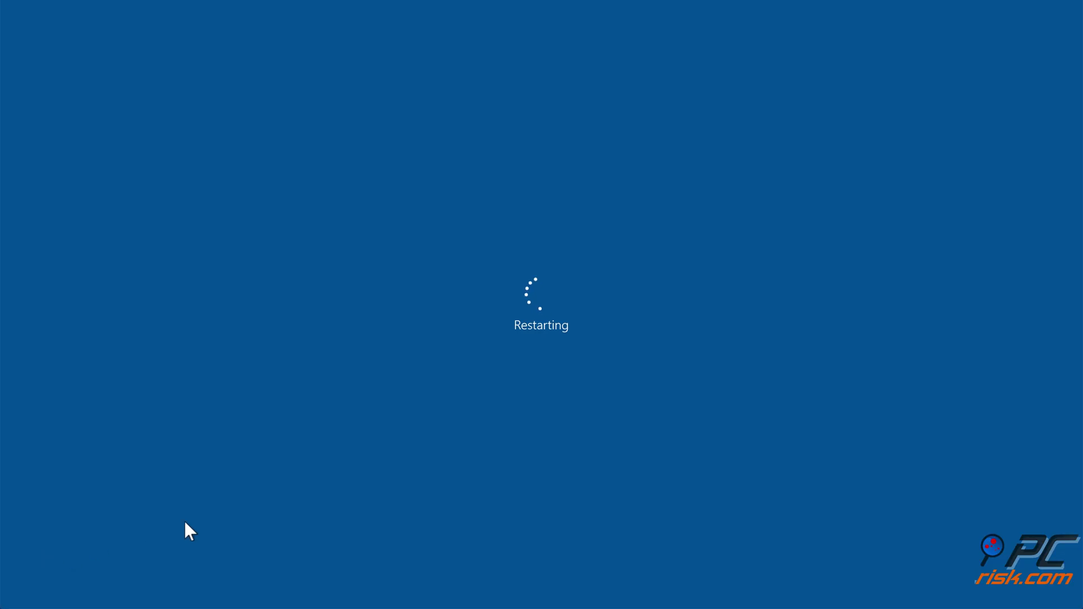